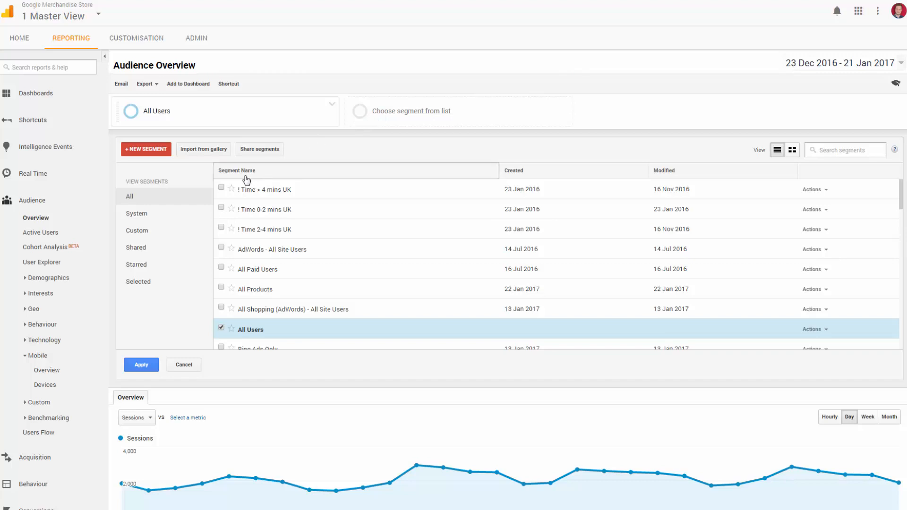
- Start a new segment with a condition that Campaign contains "AW - Dynamic Search Ads Whole Site"
click(144, 149)
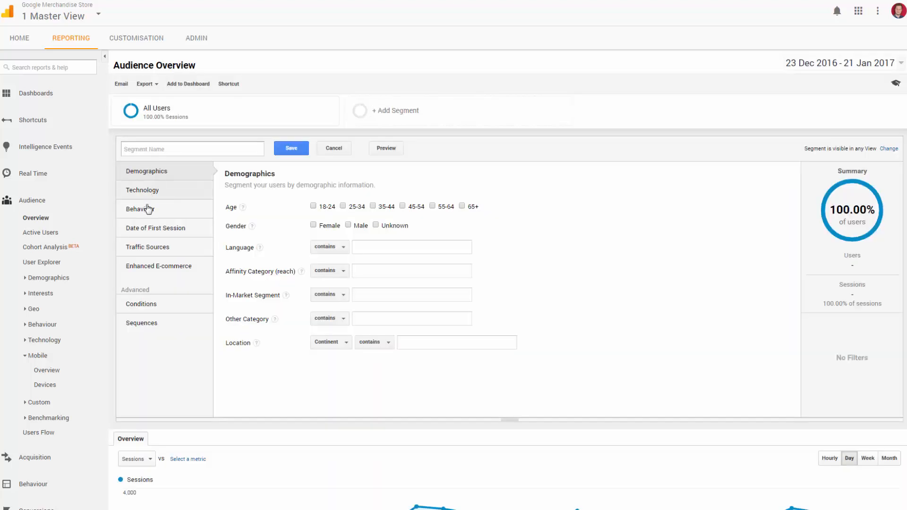
click(162, 307)
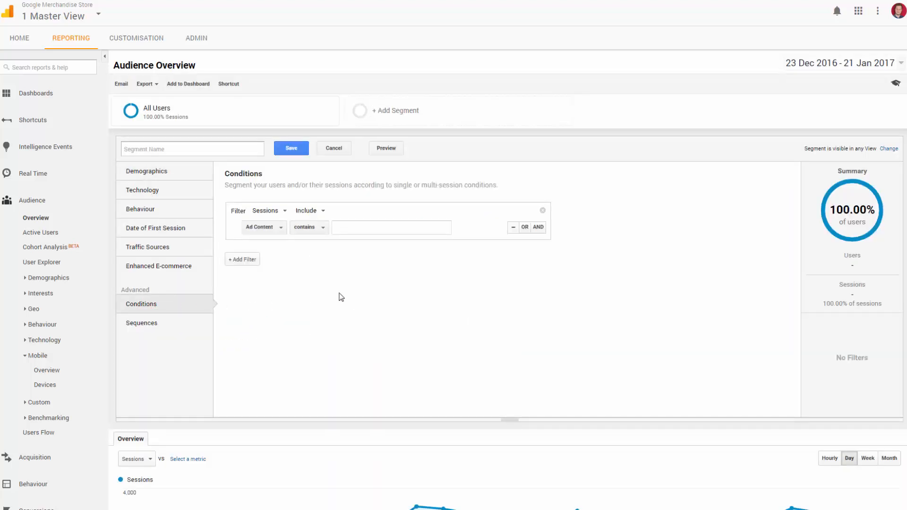
click(278, 232)
text(ca)
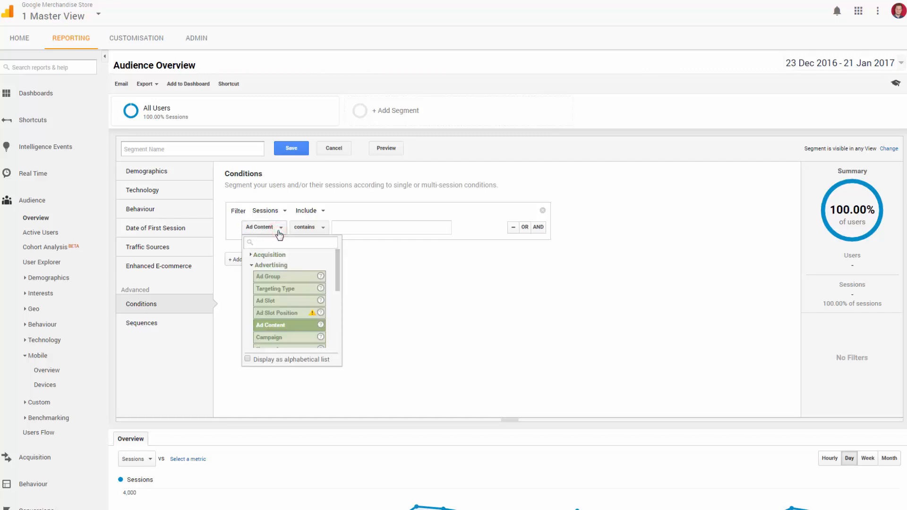
text(m)
click(279, 264)
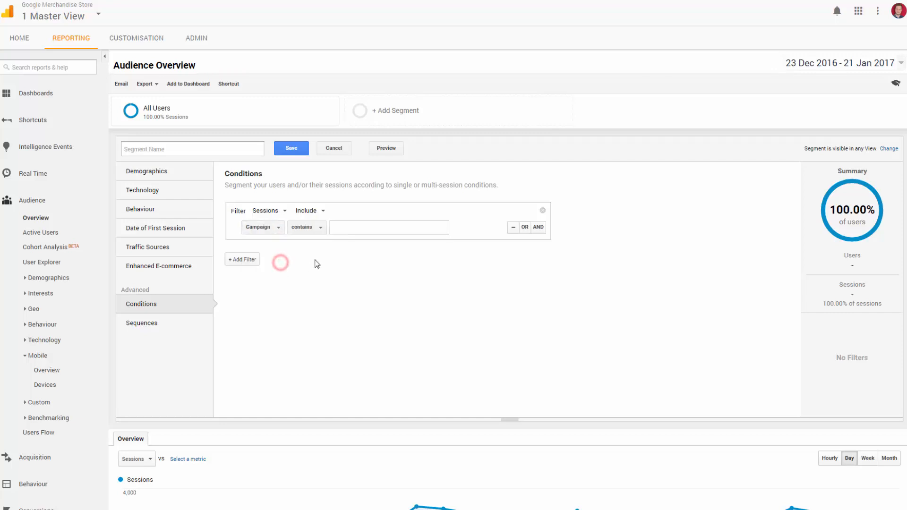
click(377, 228)
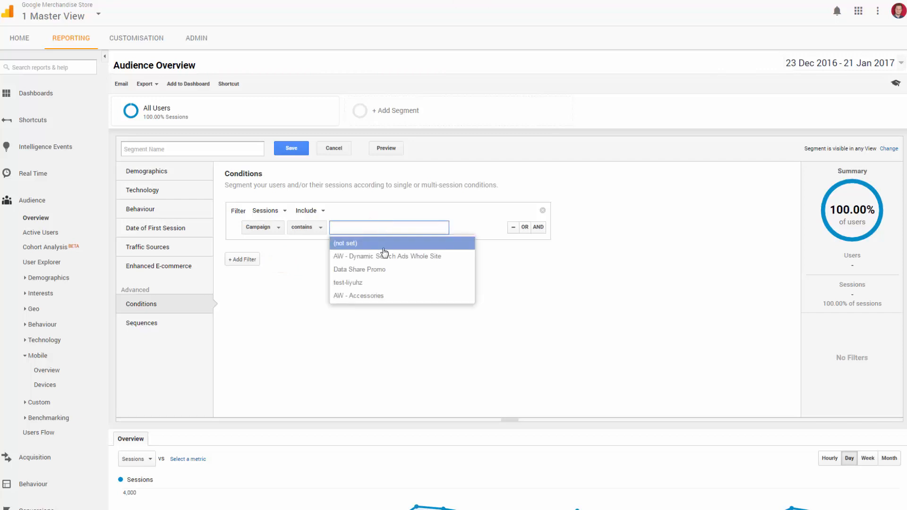
click(387, 256)
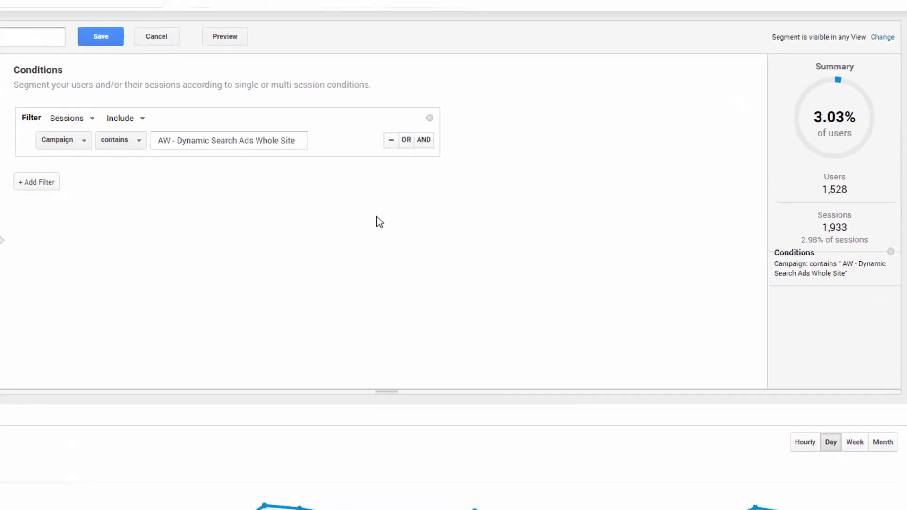
- Switch the condition's filter scope to Users and back to Sessions to compare the segment summaries
click(85, 118)
click(87, 154)
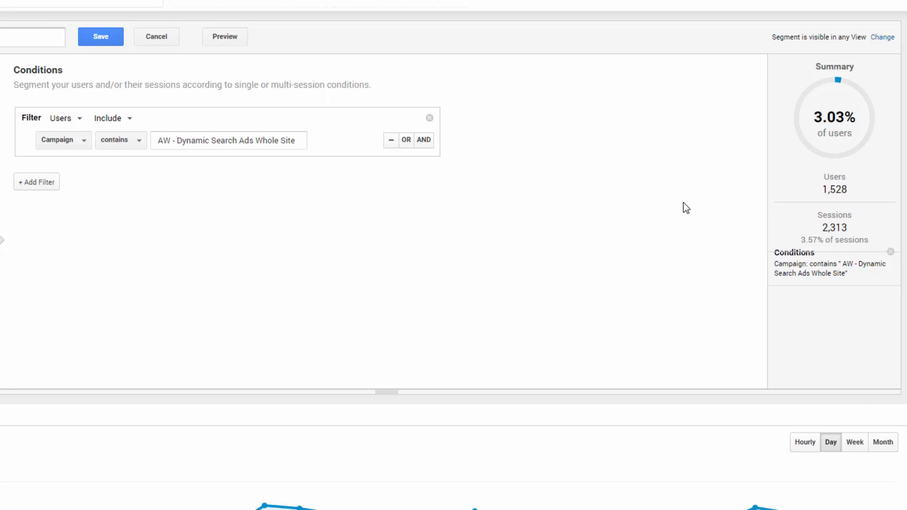
click(63, 117)
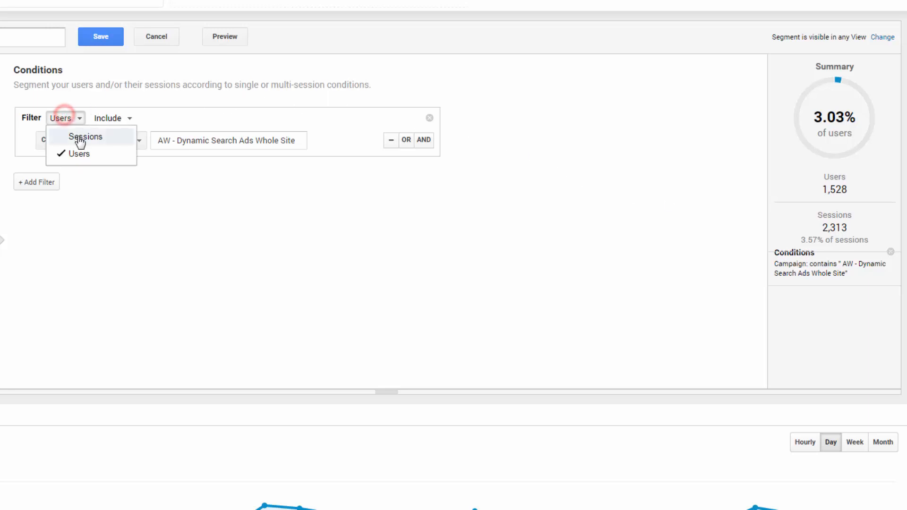
click(80, 138)
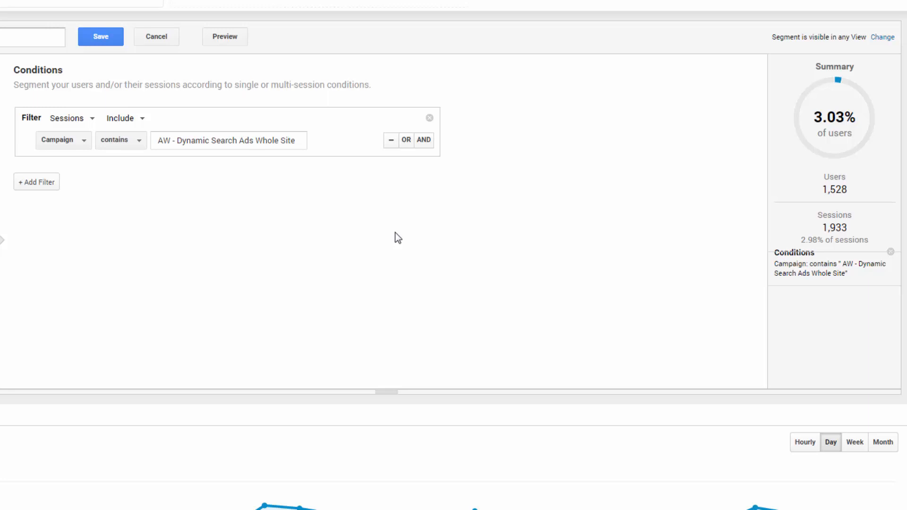
- Set the condition's filter scope to Users and save the segment as "Test Campaign"
click(70, 118)
click(79, 153)
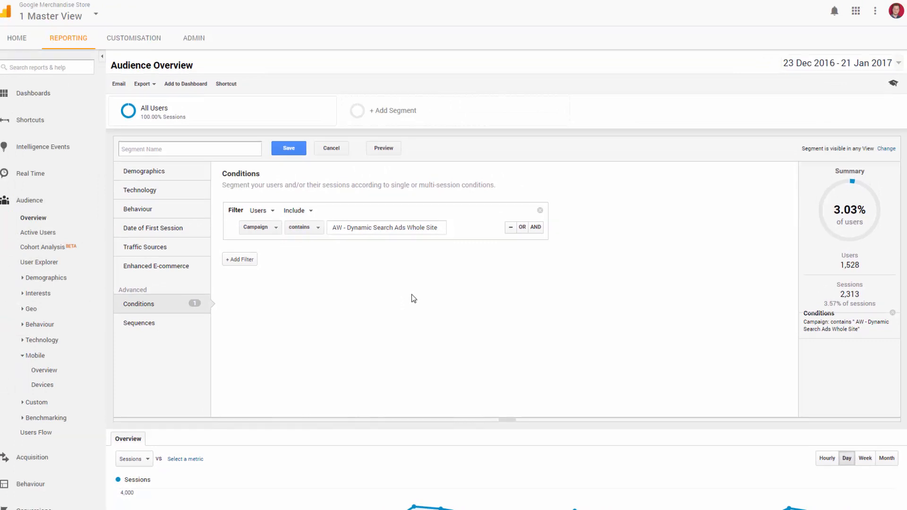
click(191, 149)
text(Test Campaign)
click(287, 149)
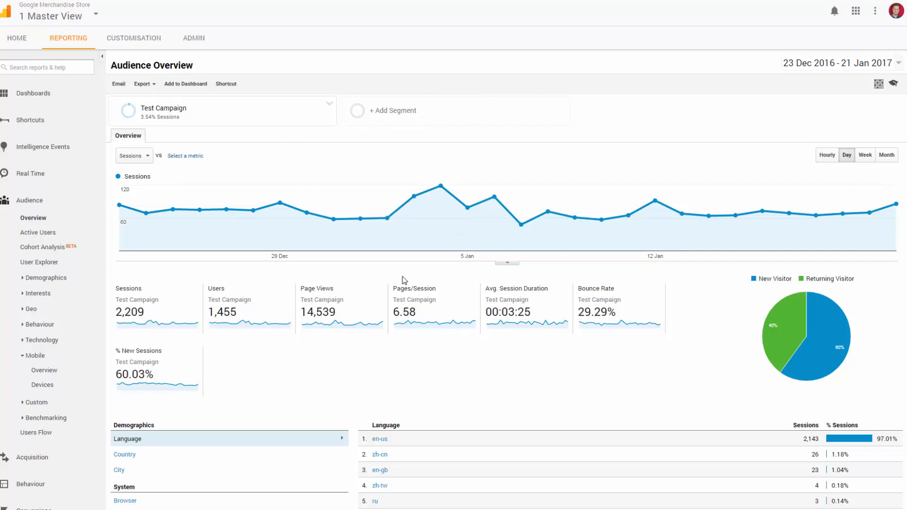
- View the segment's device categories in the Mobile Overview report and open the All Pages report under Site Content
click(39, 372)
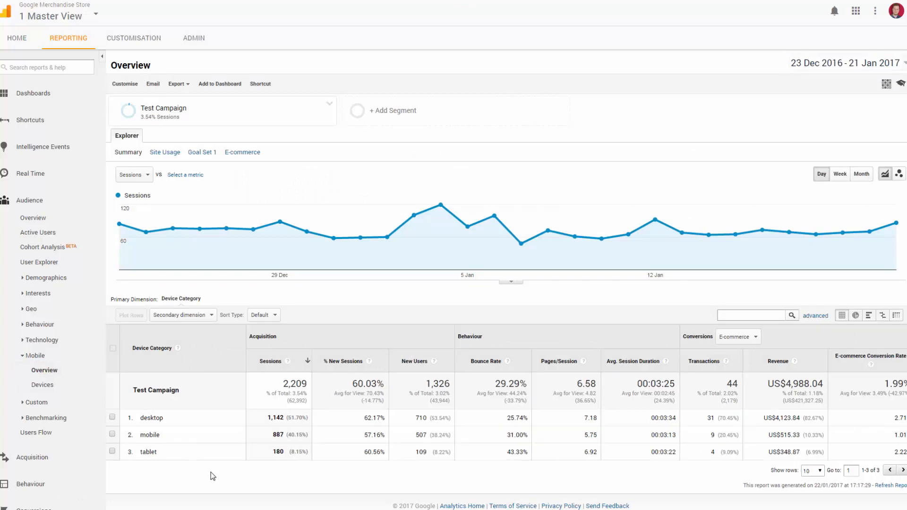
click(42, 485)
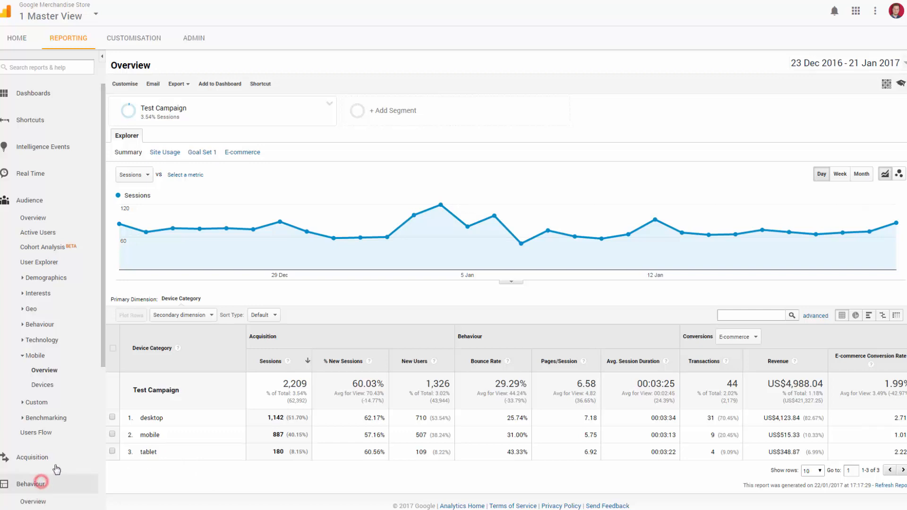
click(42, 448)
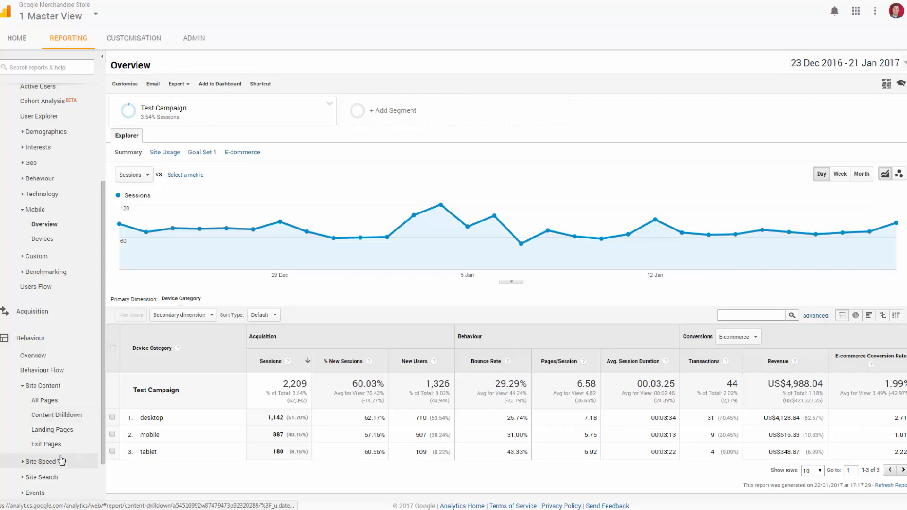
click(57, 401)
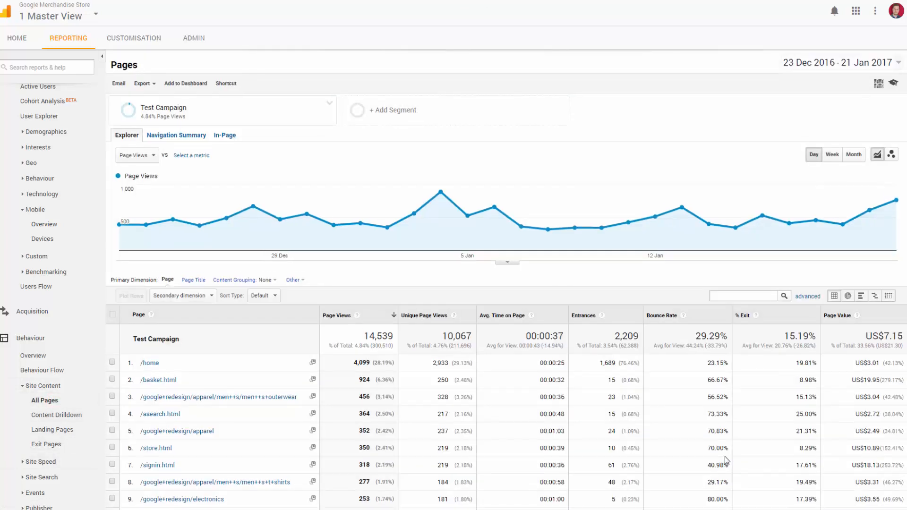
- Show 50 rows in the All Pages table and examine which pages the segment's users viewed
scroll(735, 461, down, 1)
click(803, 480)
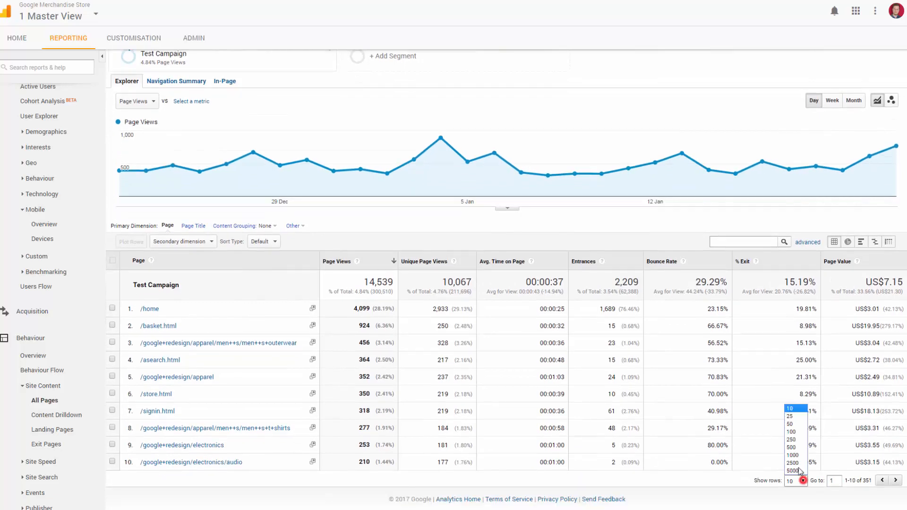
click(793, 423)
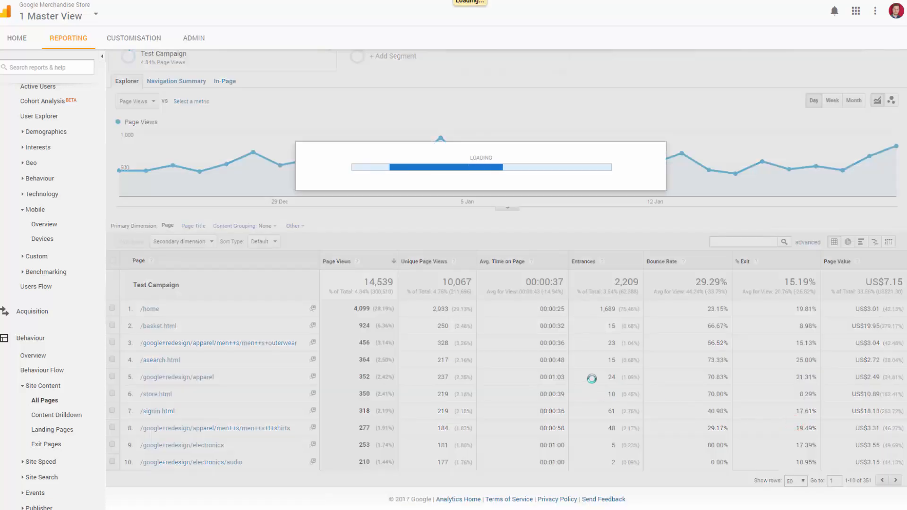
scroll(595, 383, down, 3)
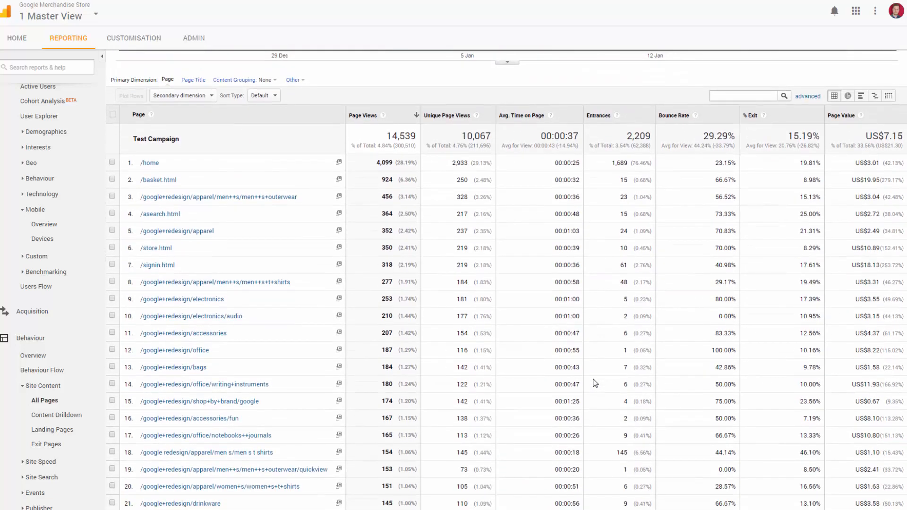
scroll(595, 383, down, 3)
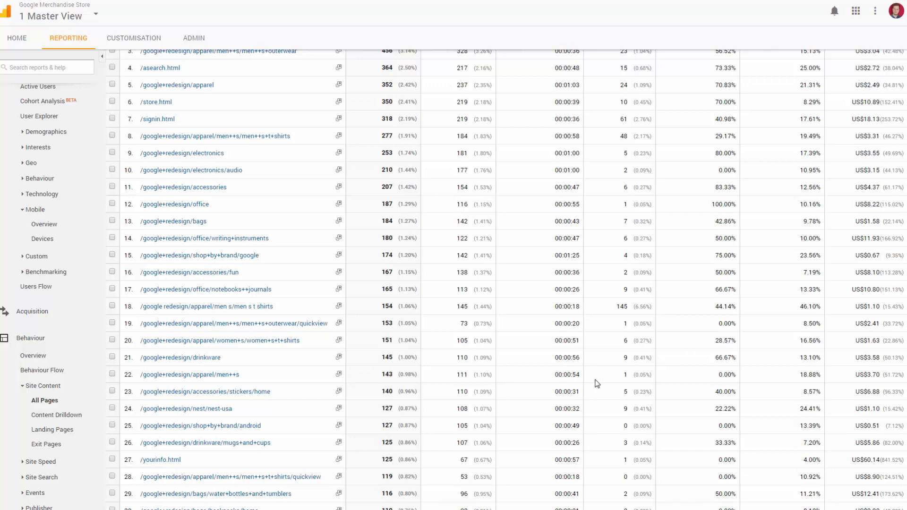
scroll(596, 383, down, 2)
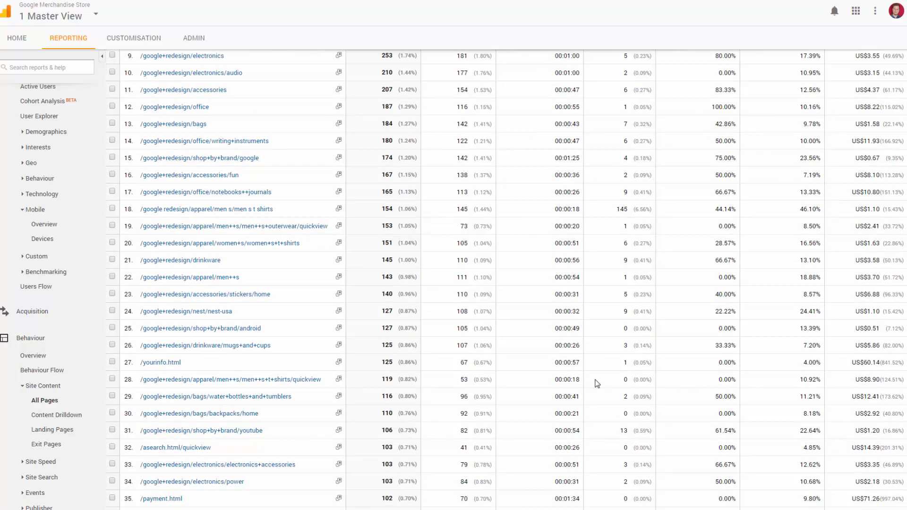
scroll(596, 384, up, 5)
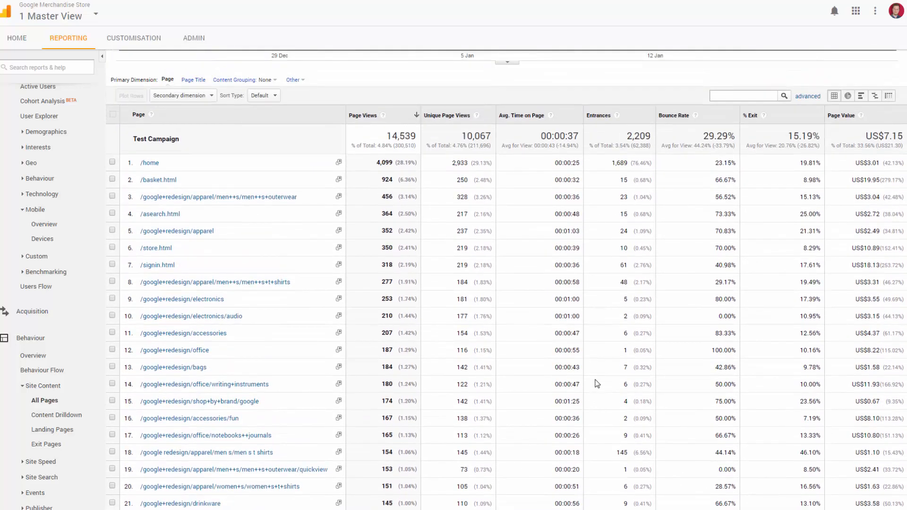
- Open the E-commerce Overview report under Conversions and examine the segment's revenue, transactions and top sellers
scroll(62, 338, up, 3)
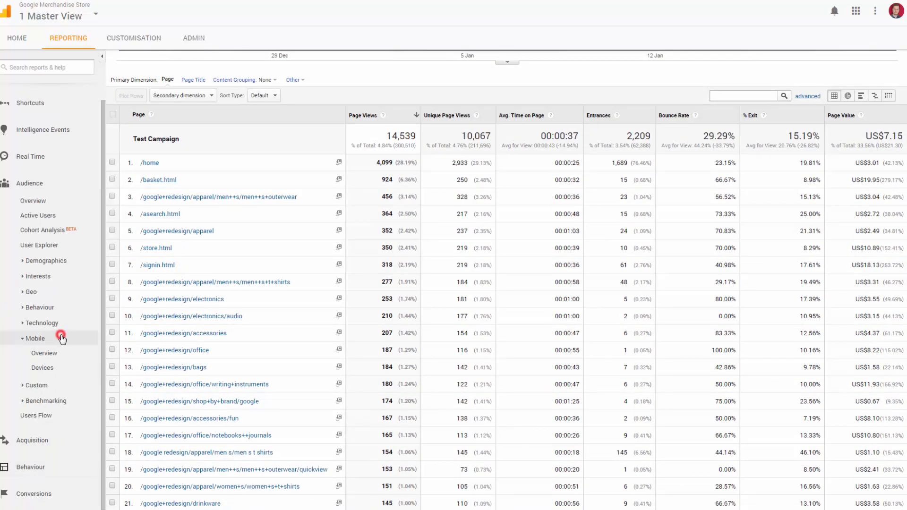
click(53, 494)
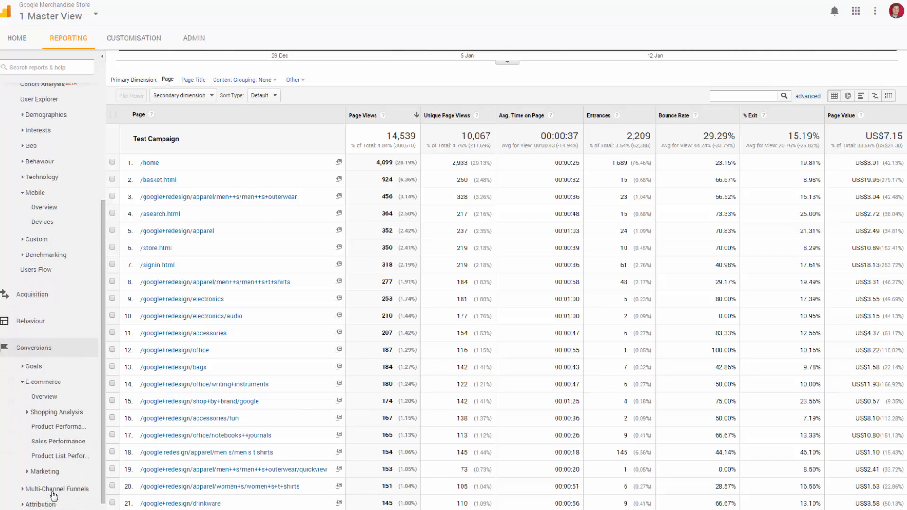
click(54, 401)
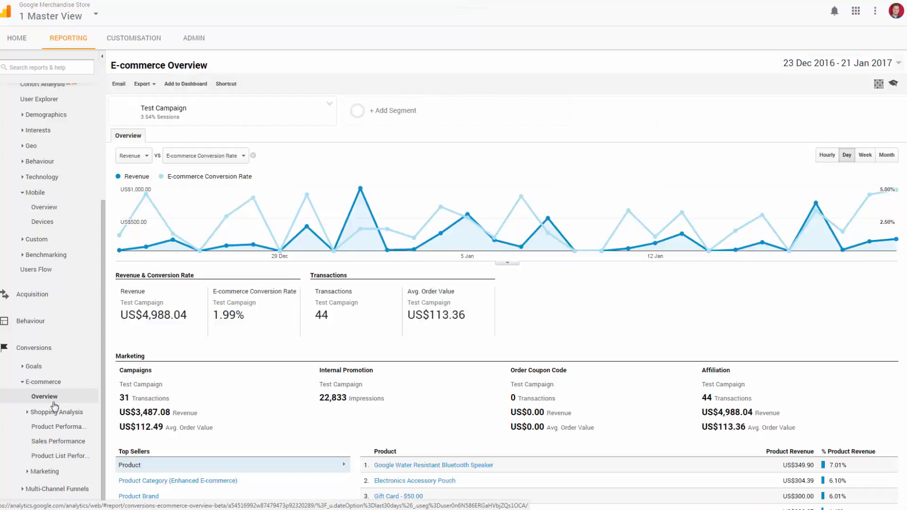
scroll(613, 326, down, 1)
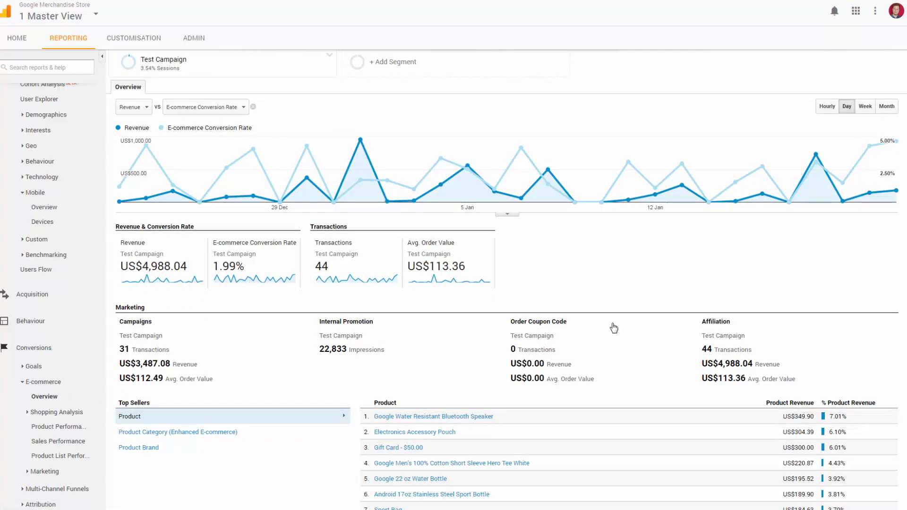
scroll(614, 328, down, 1)
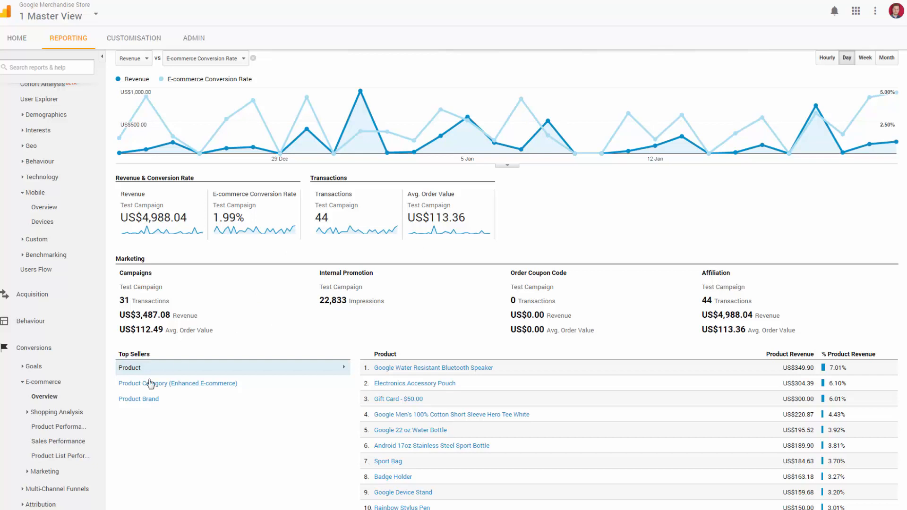
- Open the Product Performance report, show 50 rows and examine the products the segment's users bought
click(75, 425)
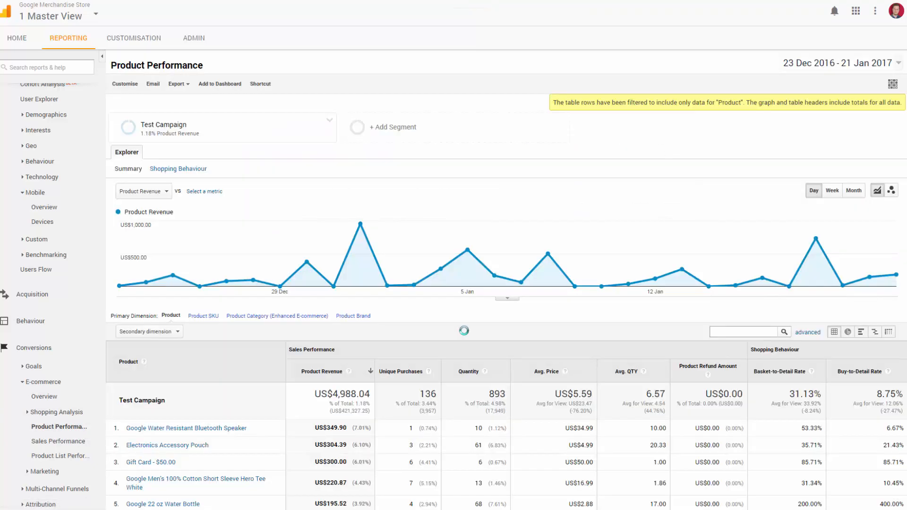
scroll(465, 330, down, 3)
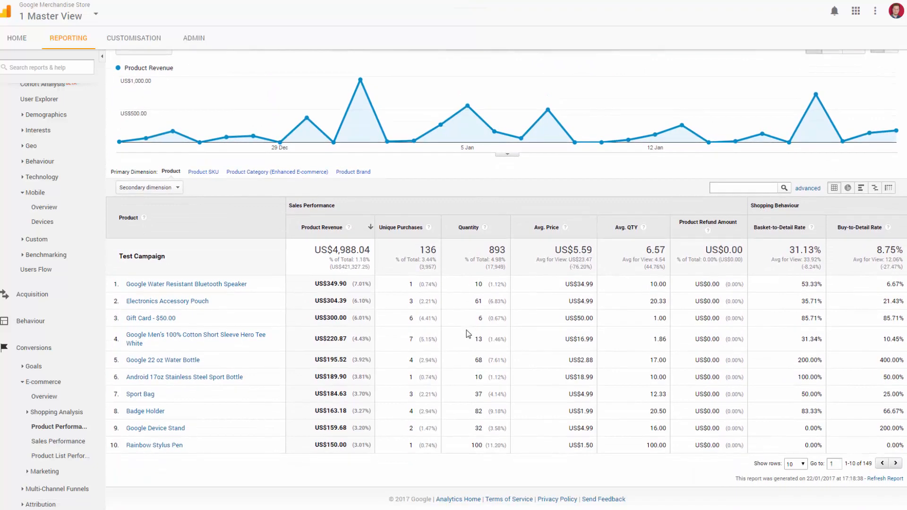
click(795, 465)
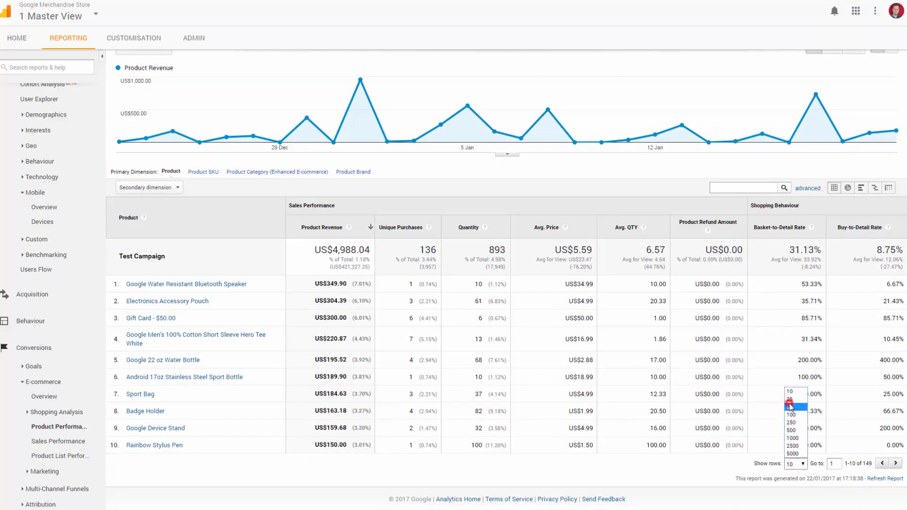
click(789, 403)
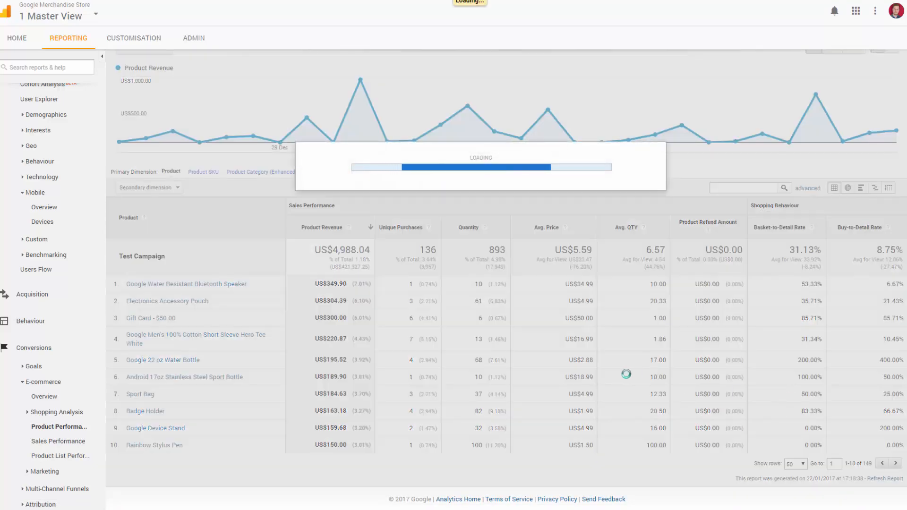
scroll(625, 377, down, 2)
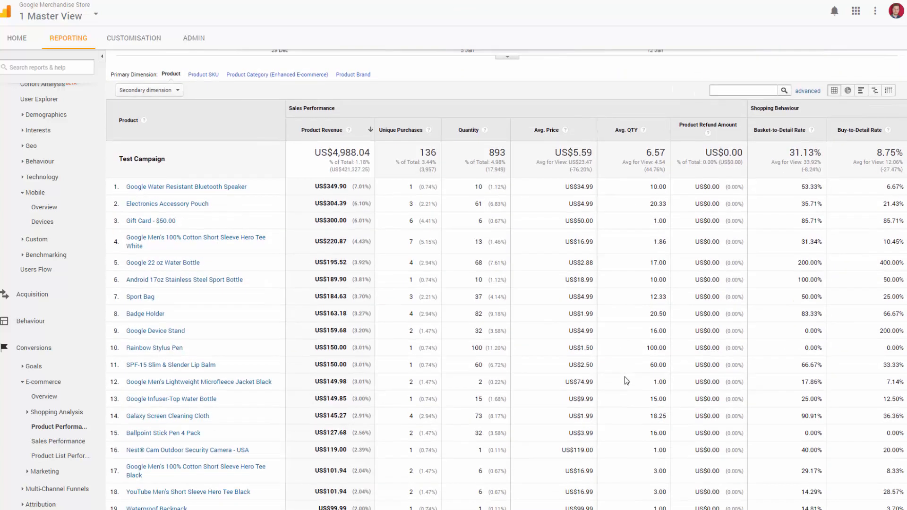
scroll(628, 380, down, 8)
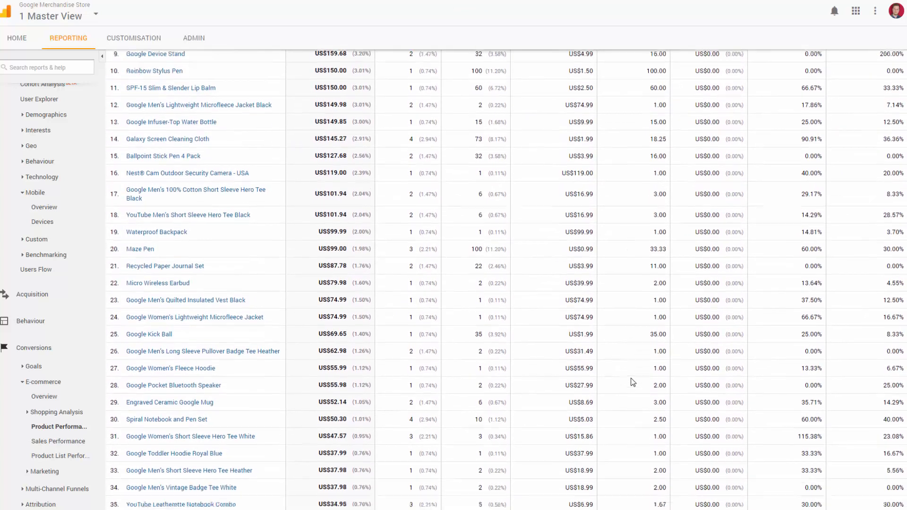
scroll(634, 382, up, 10)
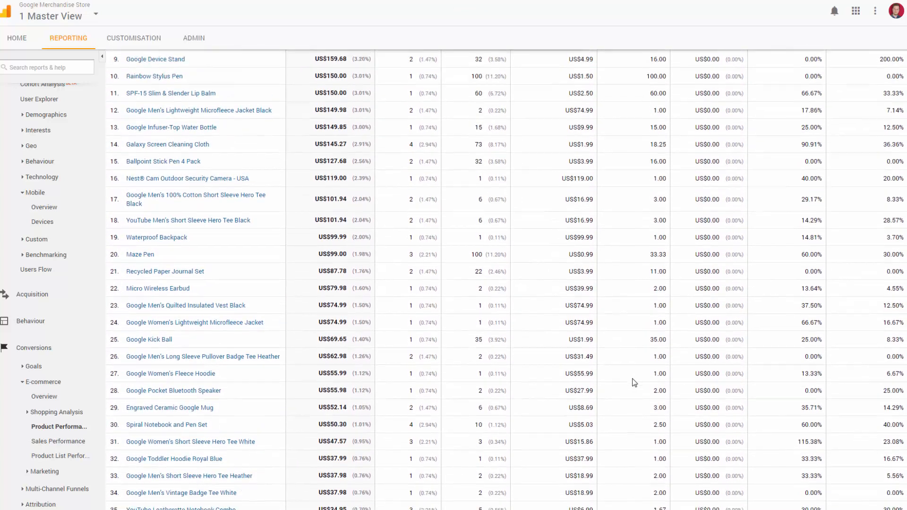
scroll(635, 383, up, 2)
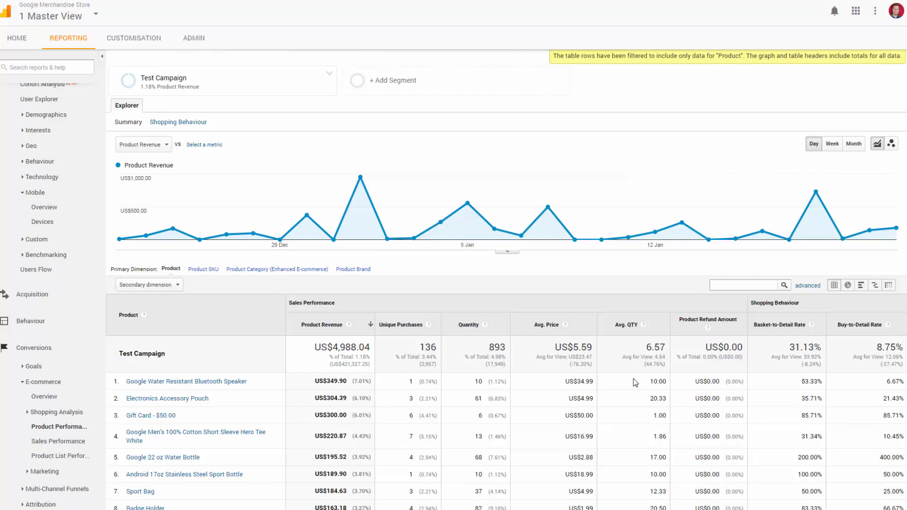
- Open the Channels report under Acquisition's All Traffic and examine the segment's default channel groupings
click(51, 294)
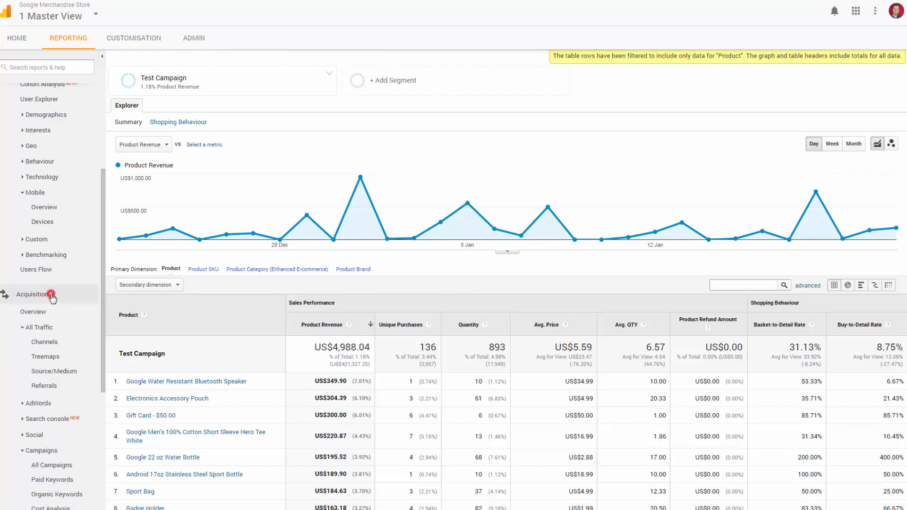
click(53, 343)
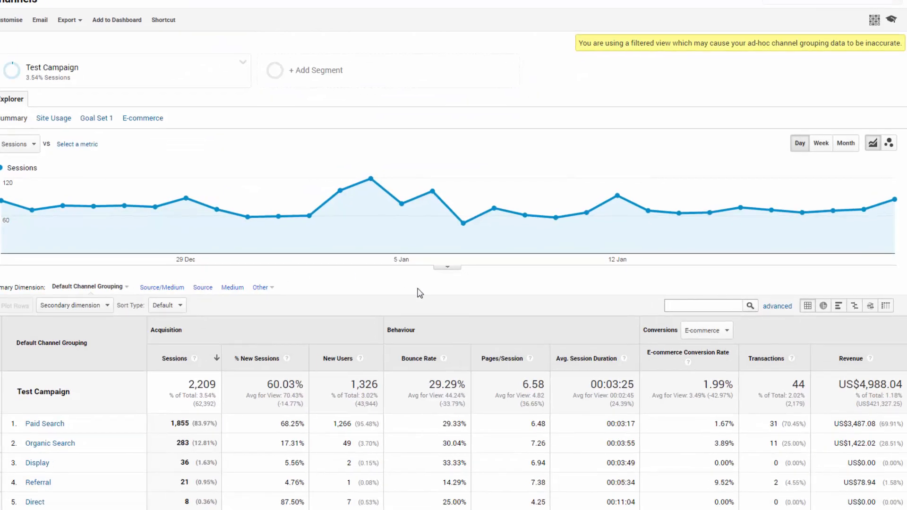
scroll(419, 293, down, 2)
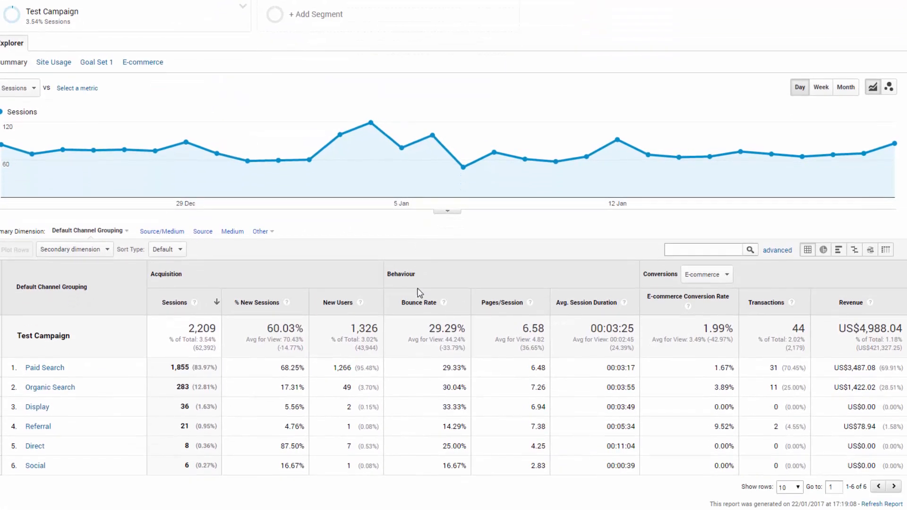